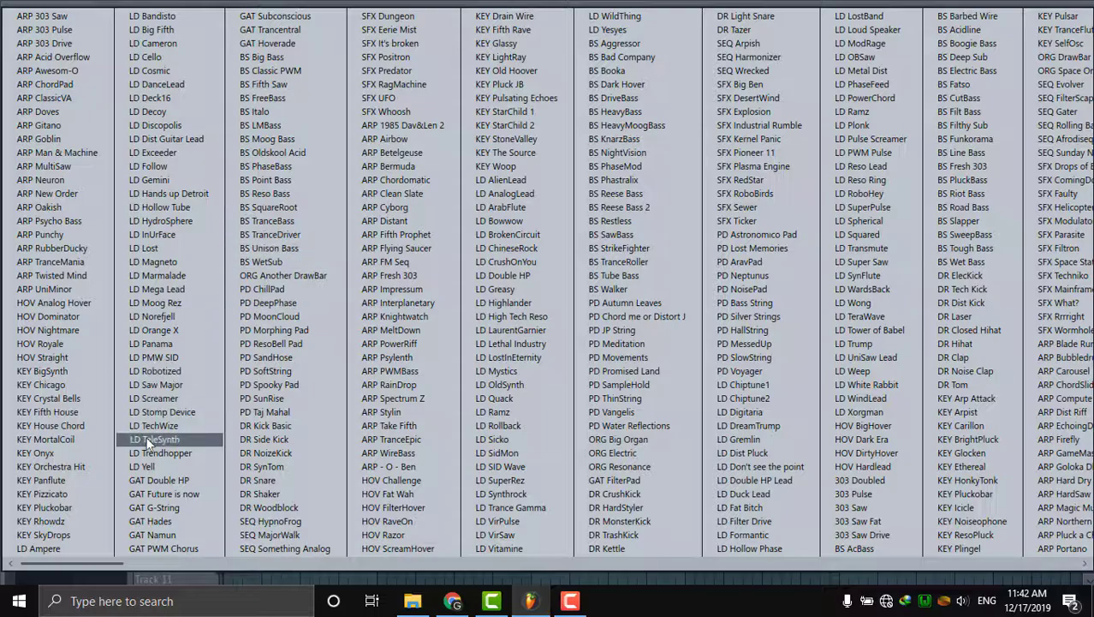
- Load the LD Follow lead preset in Sylenth1 and set its pitch bend range to 24
left_click(147, 168)
key("n")
key("b")
key("v")
key("c")
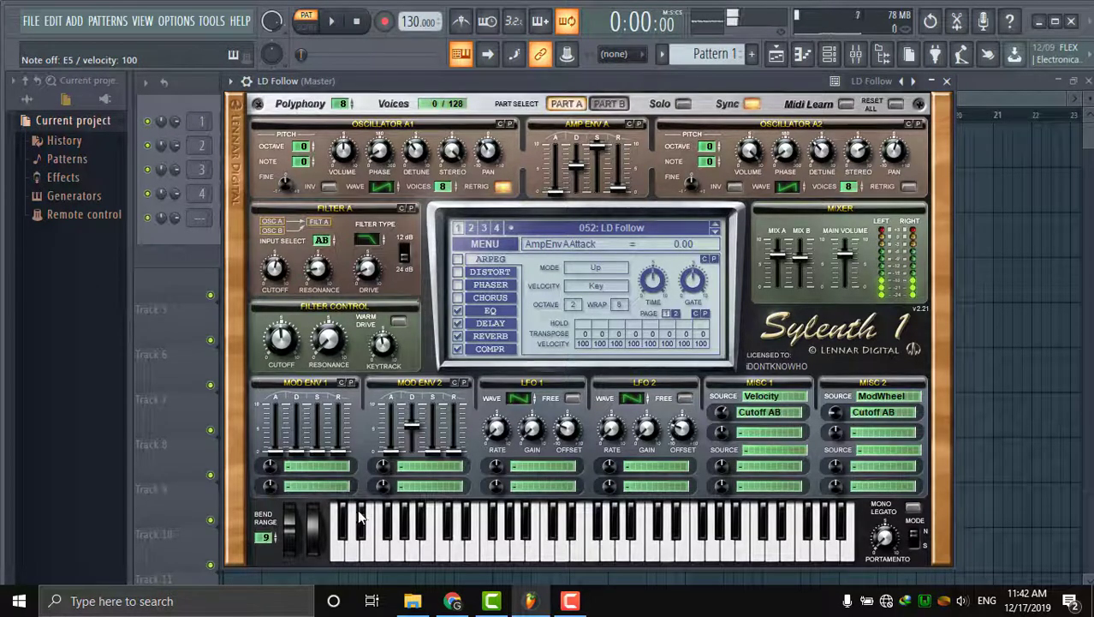
left_click(262, 538)
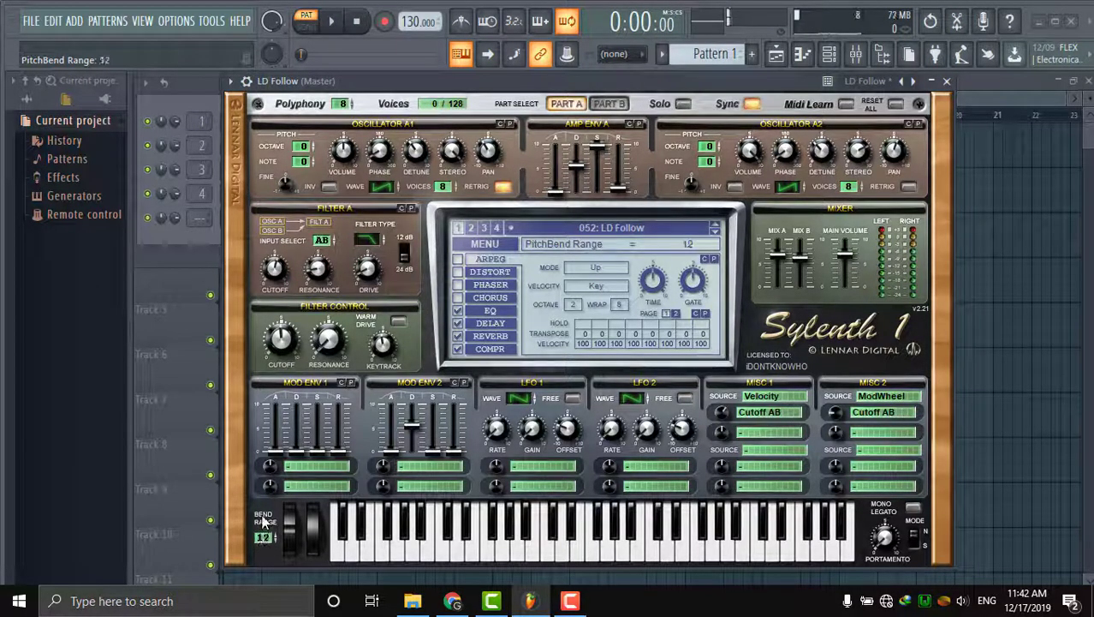
left_click_drag(270, 486, 286, 458)
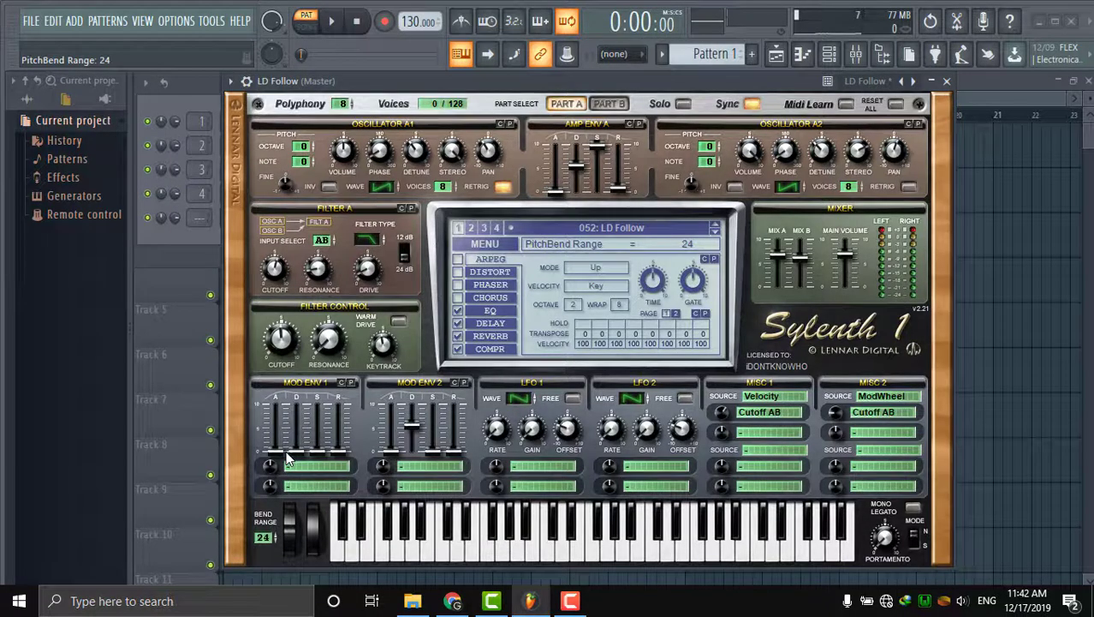
- Fill bar 1 of the LD Follow piano roll with four consecutive one-beat C5 notes
left_click(802, 54)
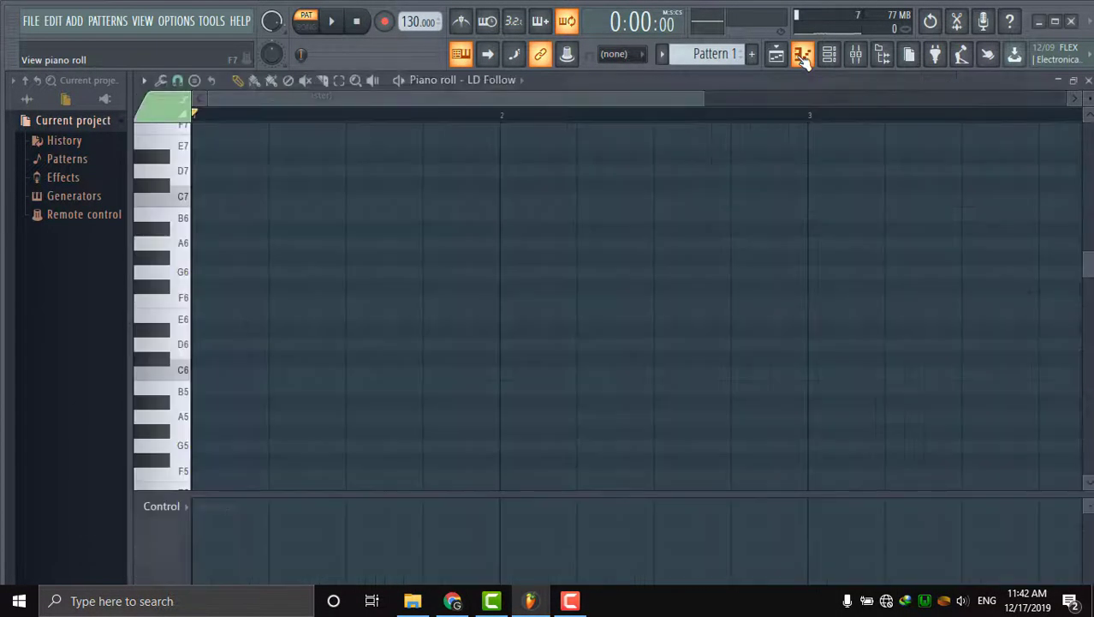
scroll(205, 366, "down", 3)
left_click(206, 374)
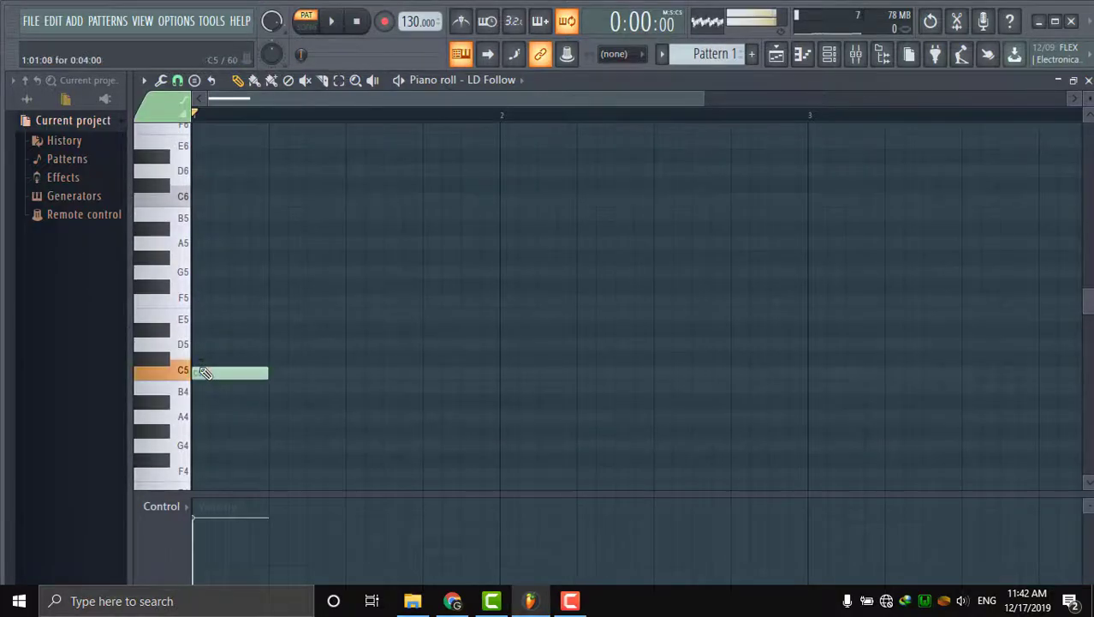
left_click(283, 373)
left_click(353, 374)
left_click(432, 377)
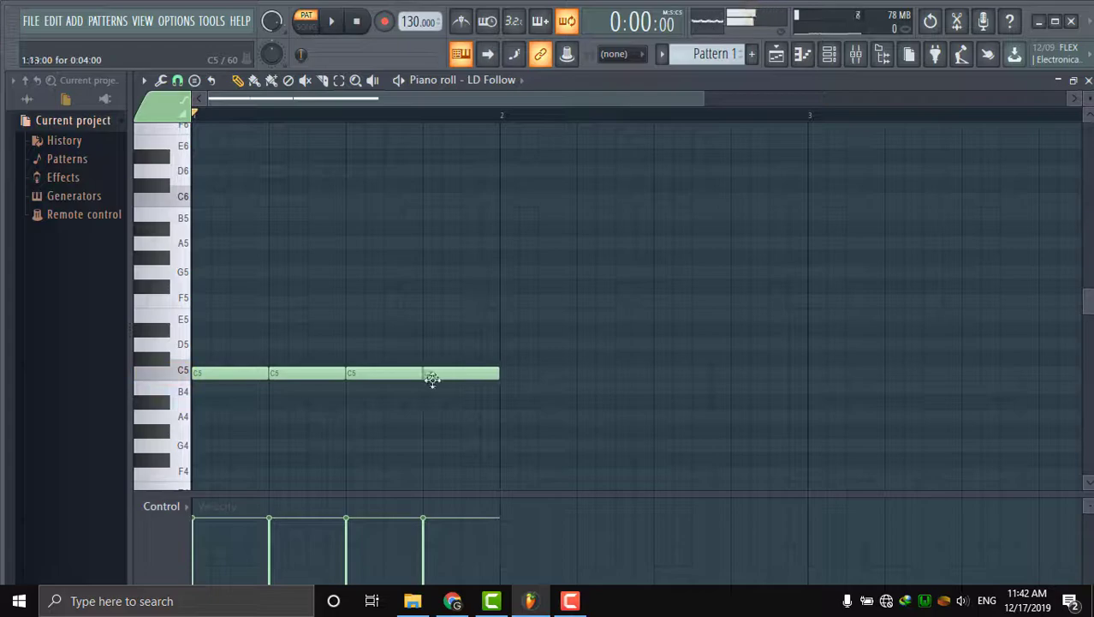
- Continue the melody line through bar 2 with four more one-beat C5 notes
left_click_drag(705, 100, 1065, 100)
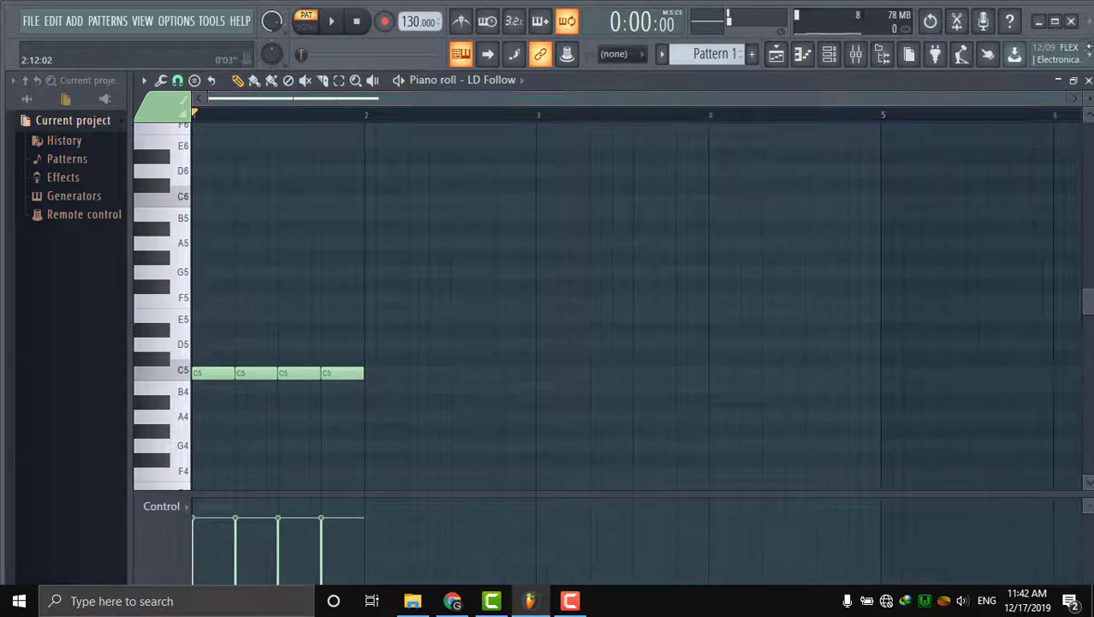
left_click(383, 377)
left_click(432, 375)
left_click(458, 375)
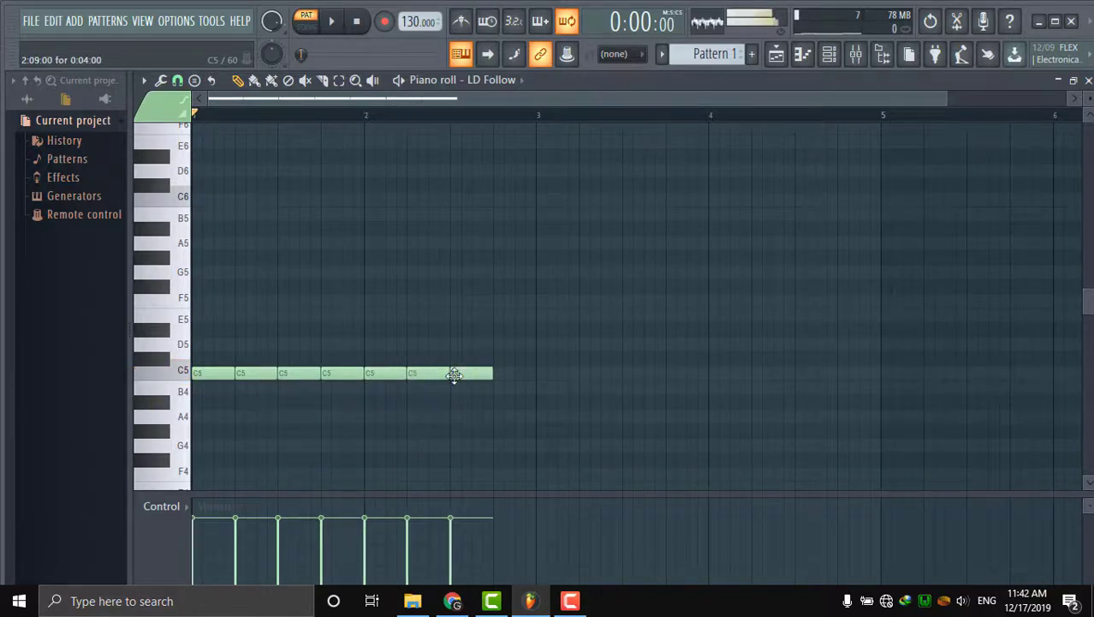
left_click(497, 374)
- Paint half-beat C5 notes across bar 3 and quarter-beat C5 notes over the first three beats of bar 4
left_click(541, 372)
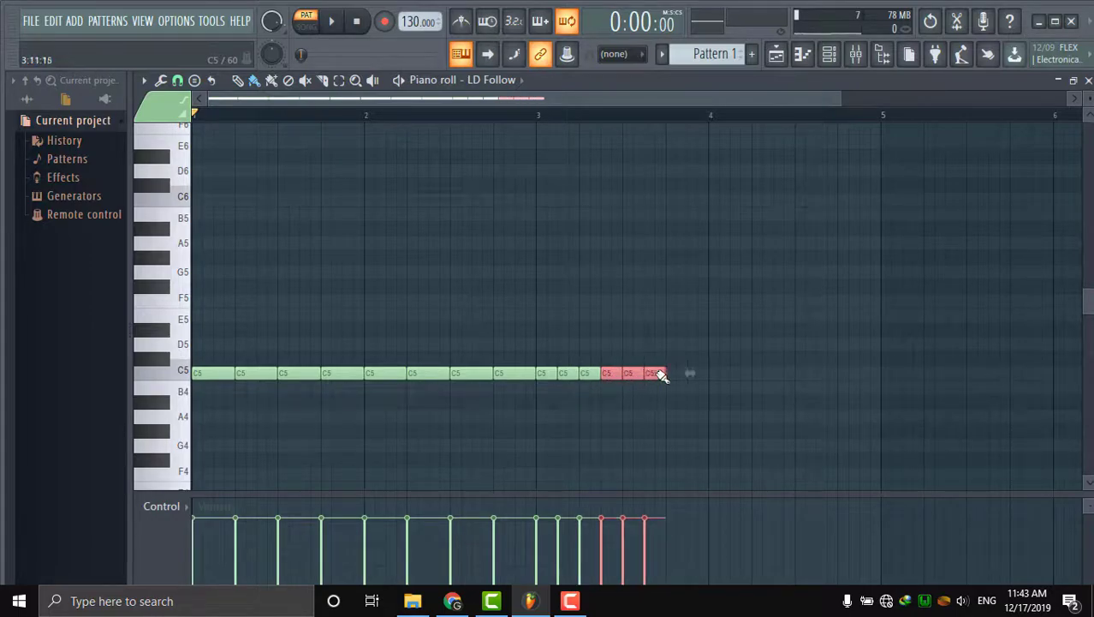
left_click(720, 378)
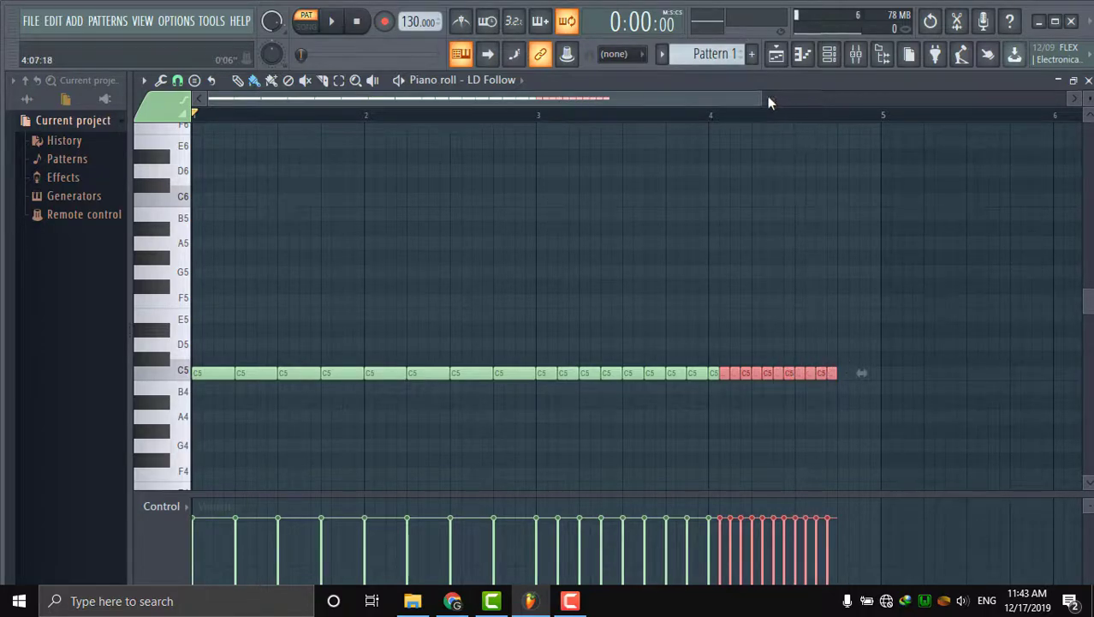
- Set the piano roll's snap resolution to 1/6 beat
mouse_move(763, 101)
left_mouse_down()
mouse_move(548, 99)
mouse_move(658, 99)
mouse_move(754, 119)
left_mouse_up()
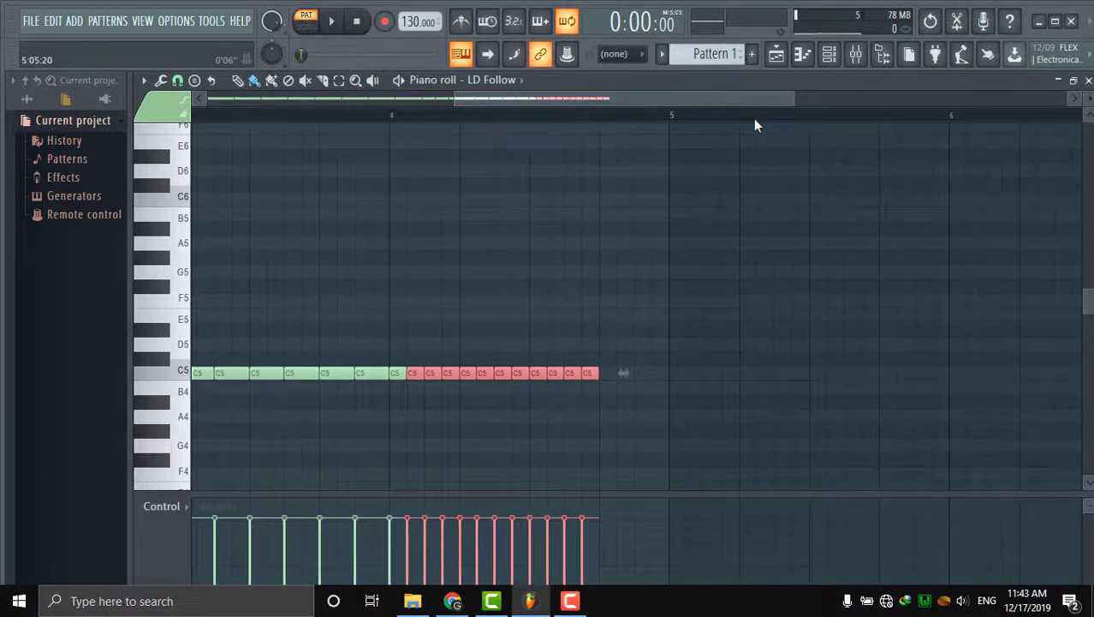
left_click(160, 80)
left_click(178, 80)
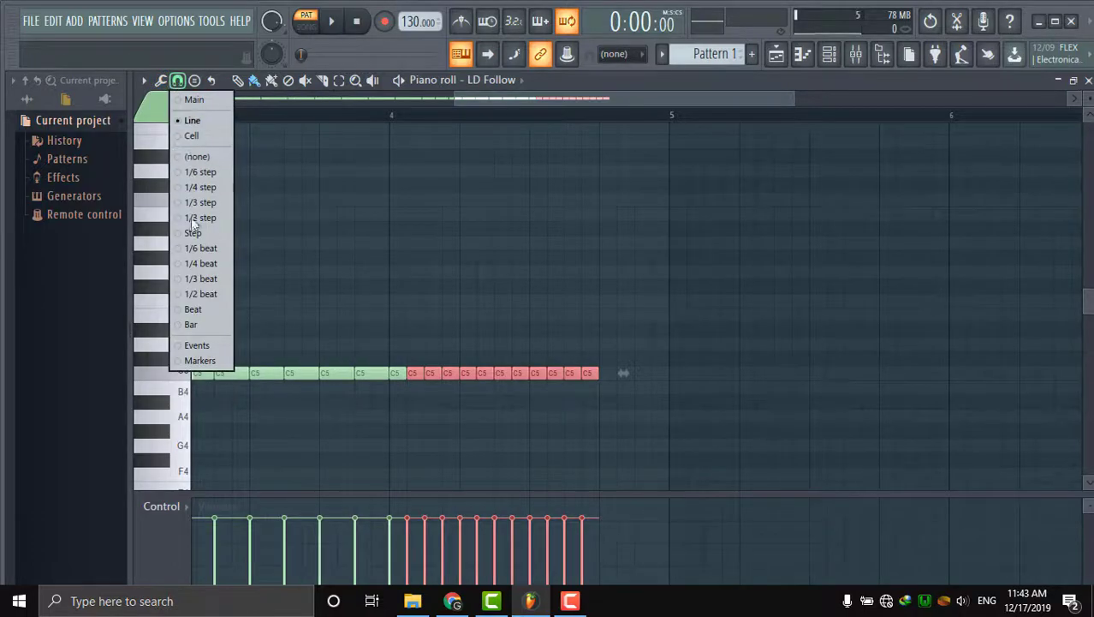
left_click(202, 247)
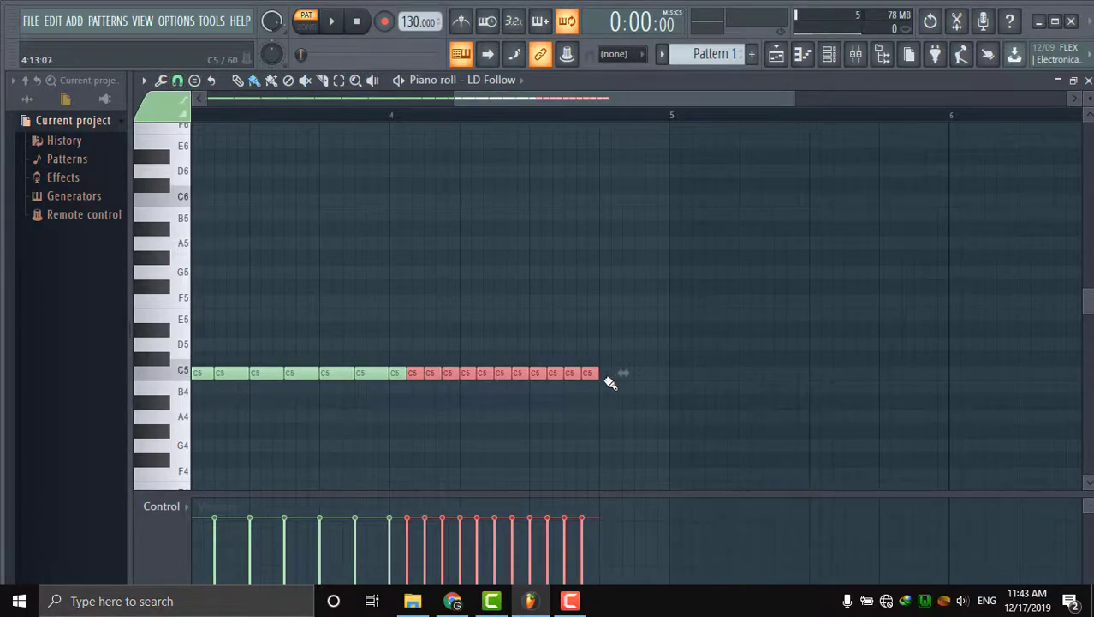
left_click(607, 377)
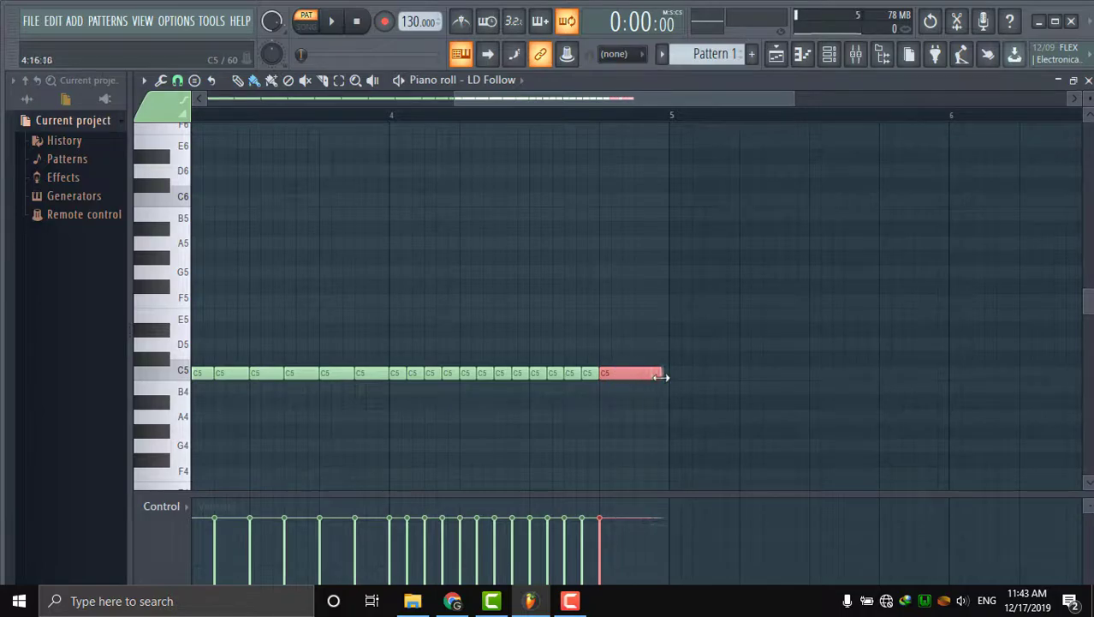
left_click_drag(794, 99, 653, 104)
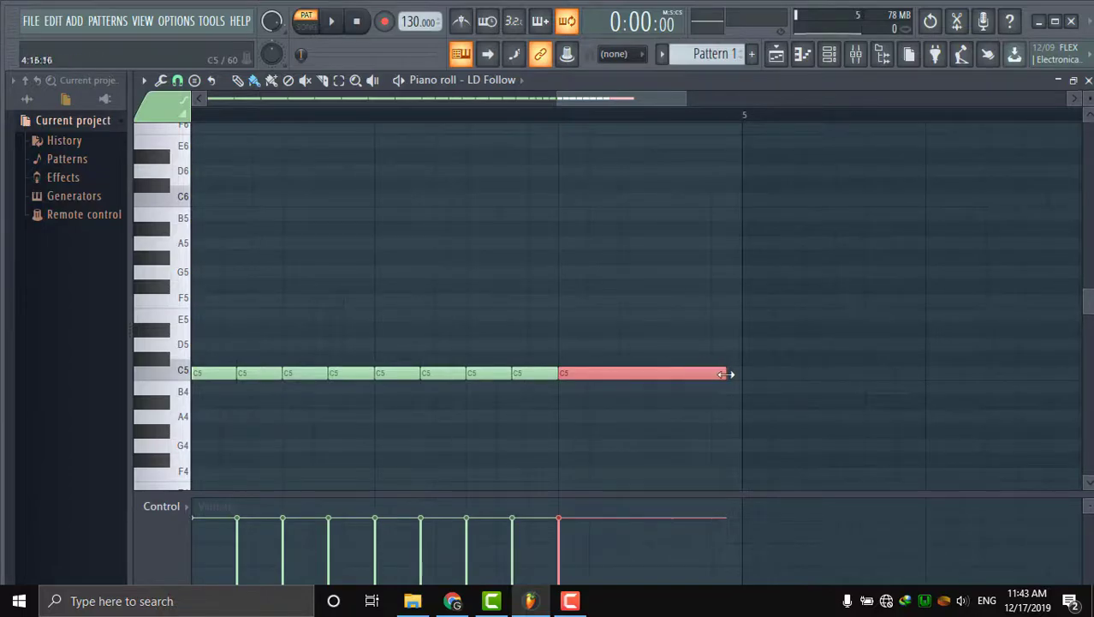
left_click_drag(760, 377, 761, 377)
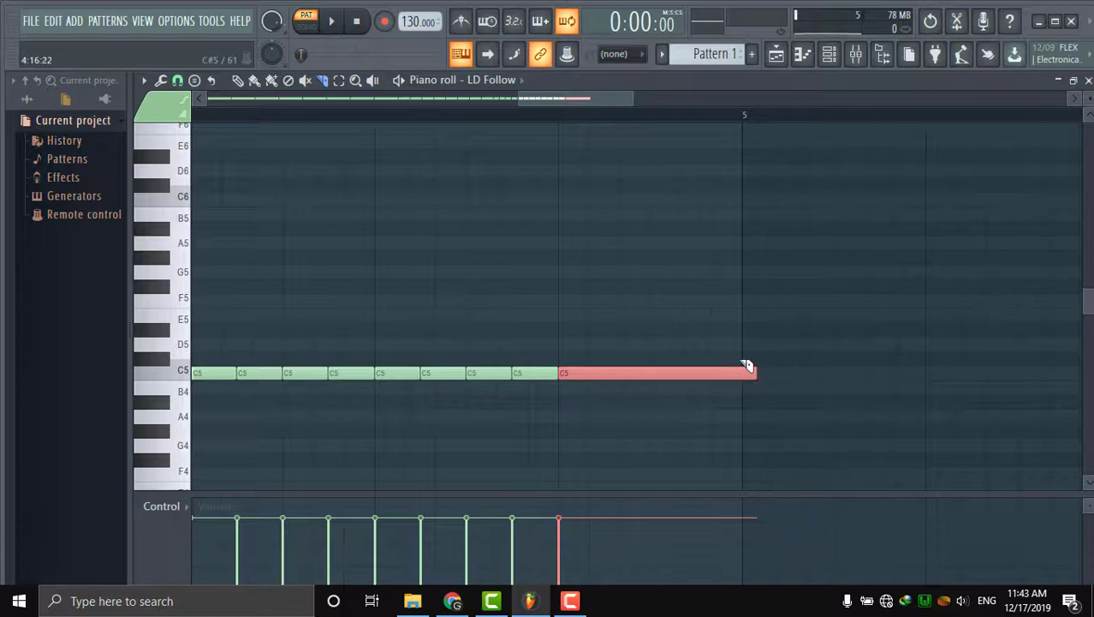
left_click_drag(749, 394, 749, 396)
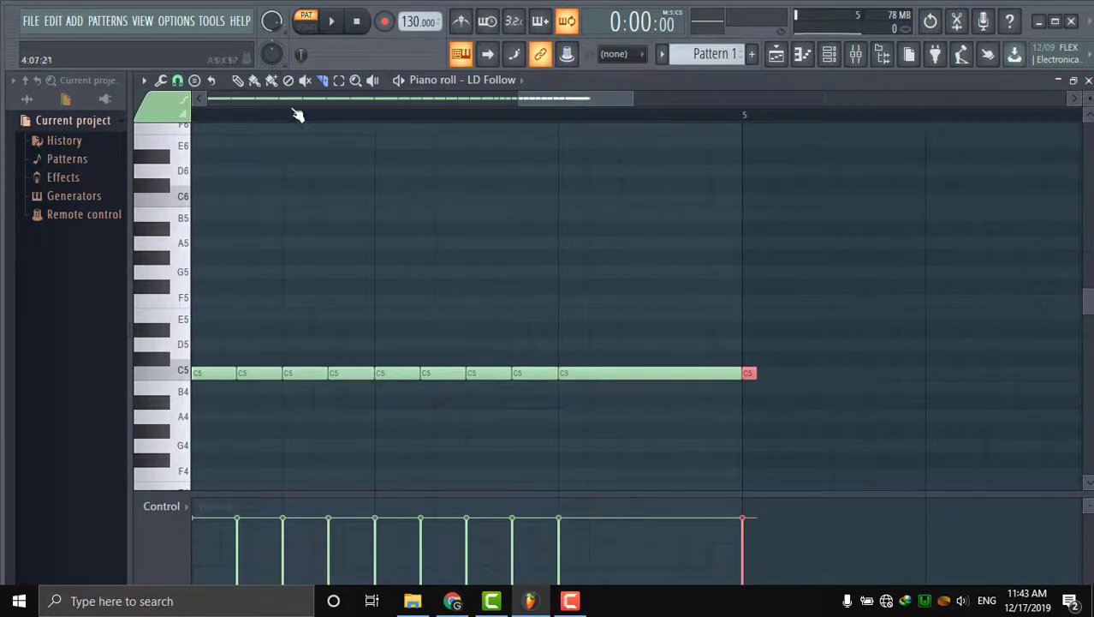
right_click(750, 373)
- Fill the last beat of bar 4 with six 1/6-beat C5 notes
left_click_drag(657, 378, 554, 379)
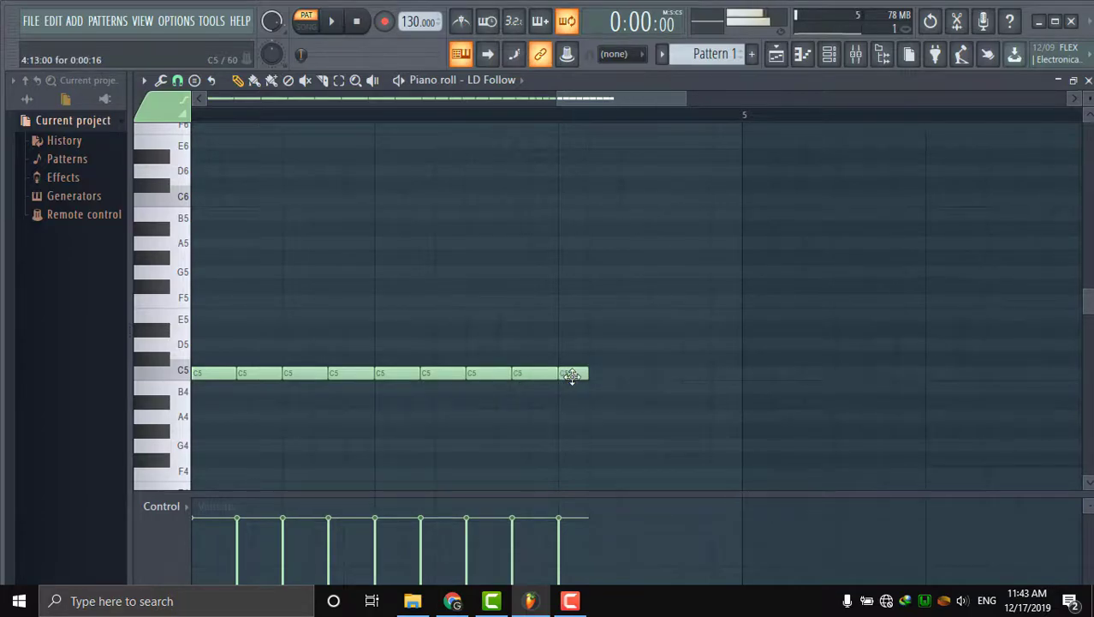
left_click(596, 375)
left_click(632, 372)
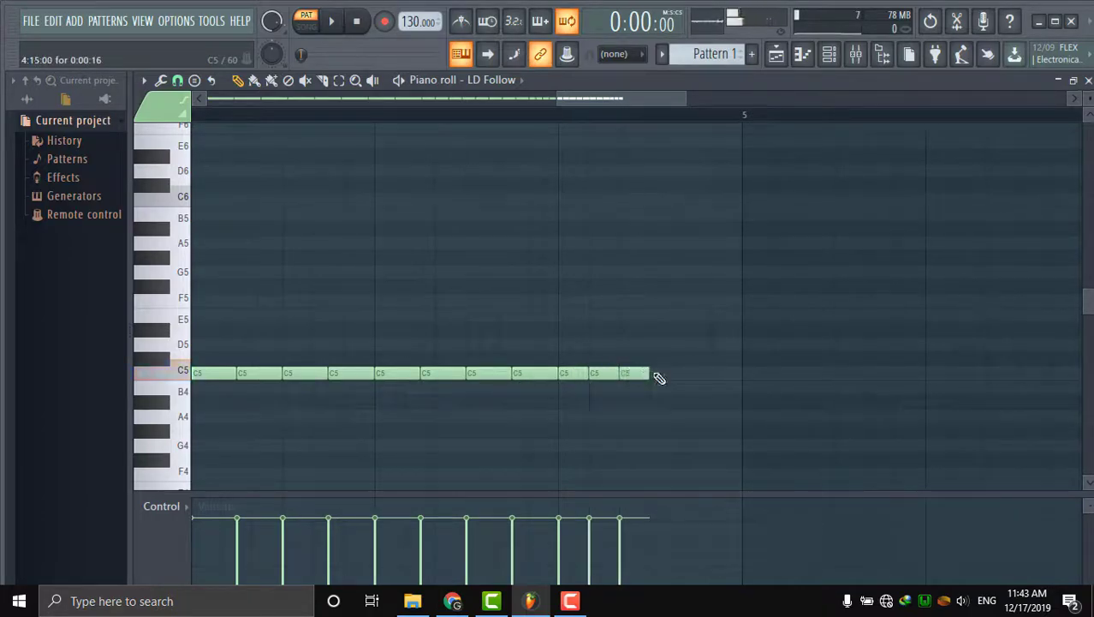
left_click(685, 375)
left_click(719, 375)
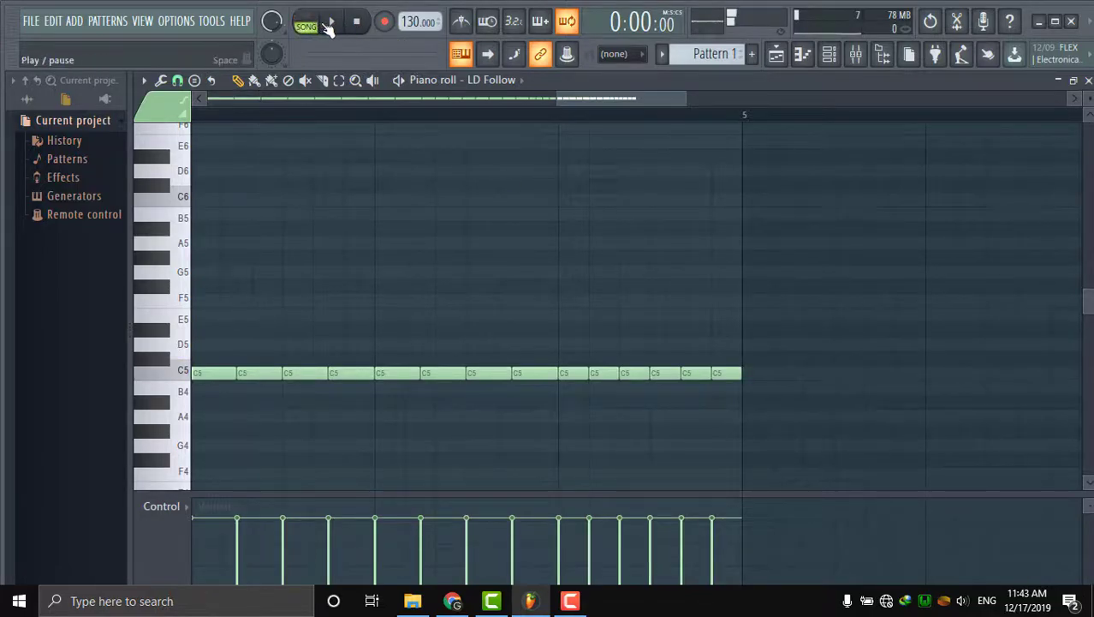
- Play back the whole C5 build-up in pattern mode, with all four bars in view
left_click(329, 24)
left_click_drag(556, 97, 104, 150)
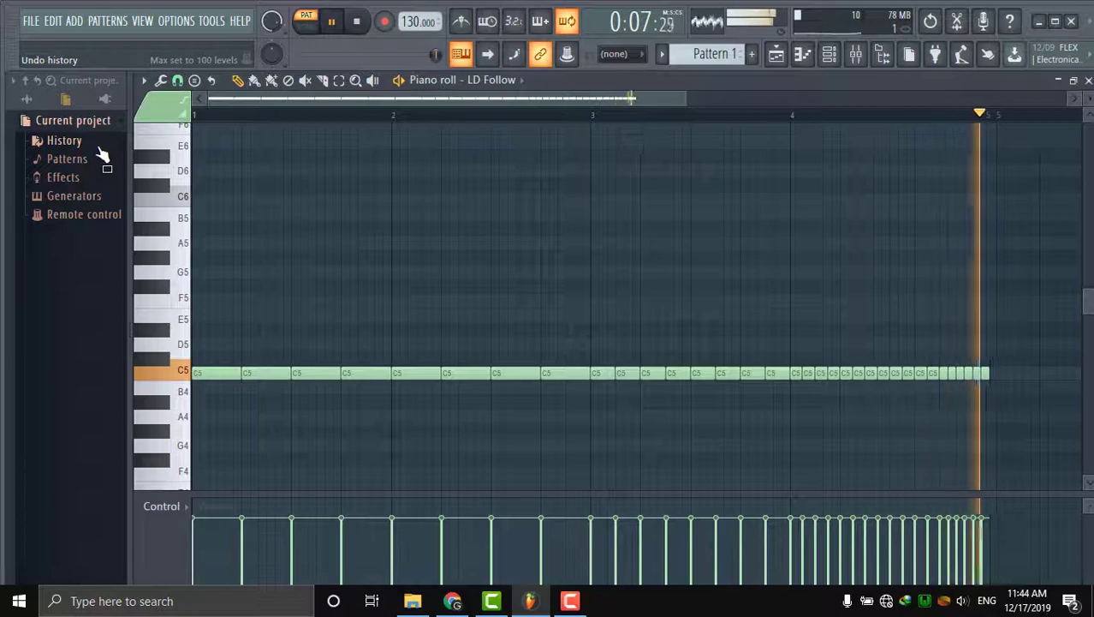
key("space")
- Place Pattern 1 on Track 4 of the playlist at bar 1 and play it in song mode
left_click(775, 54)
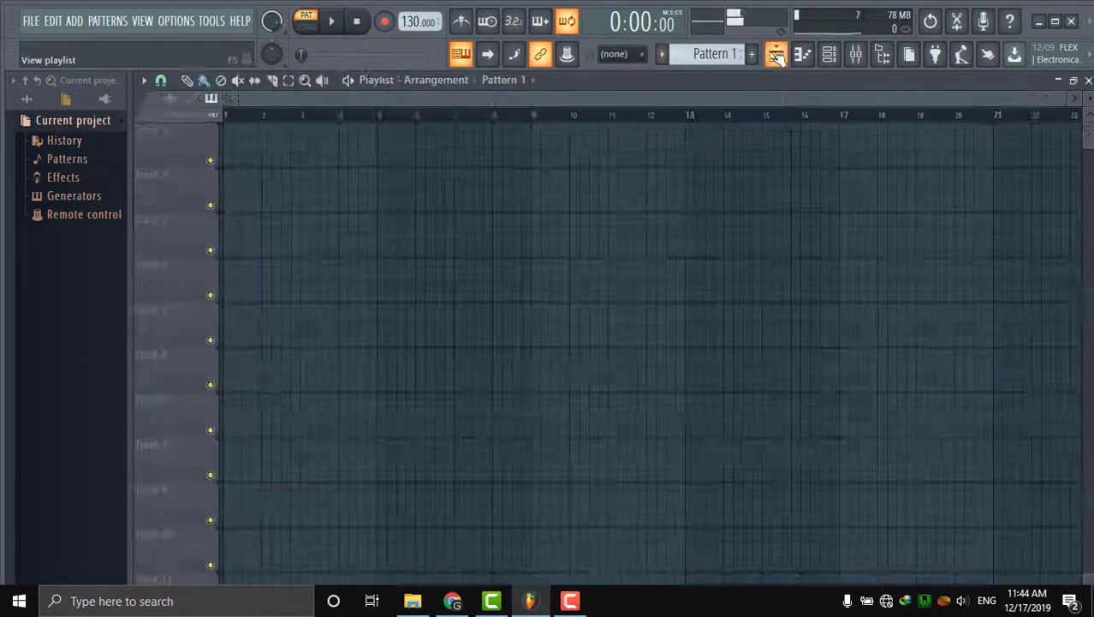
left_click(260, 263)
left_click_drag(316, 274, 229, 280)
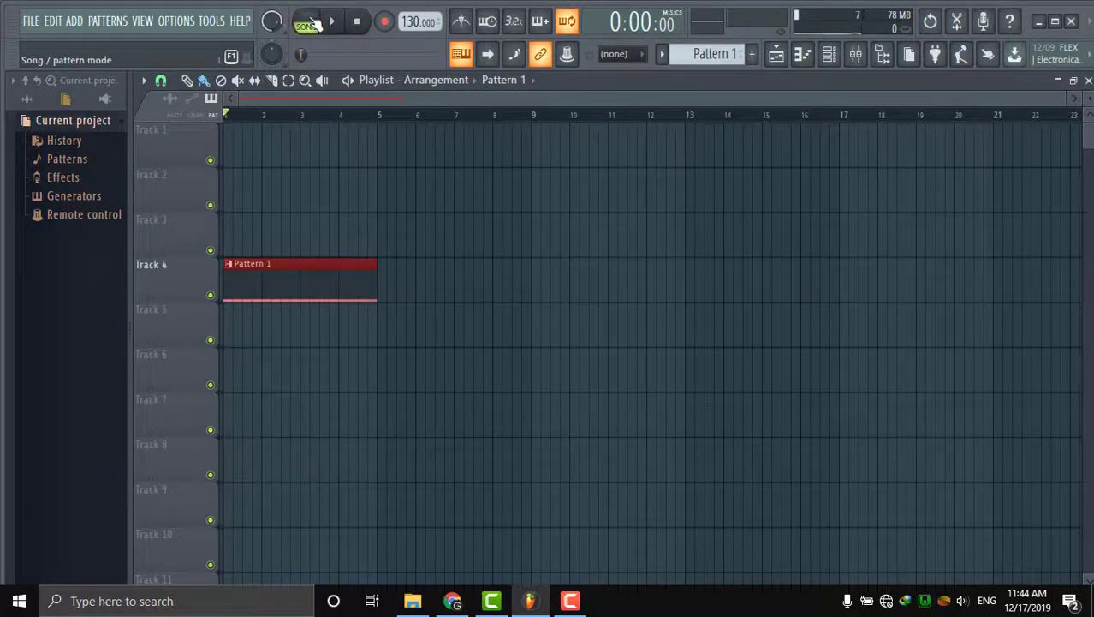
left_click(330, 23)
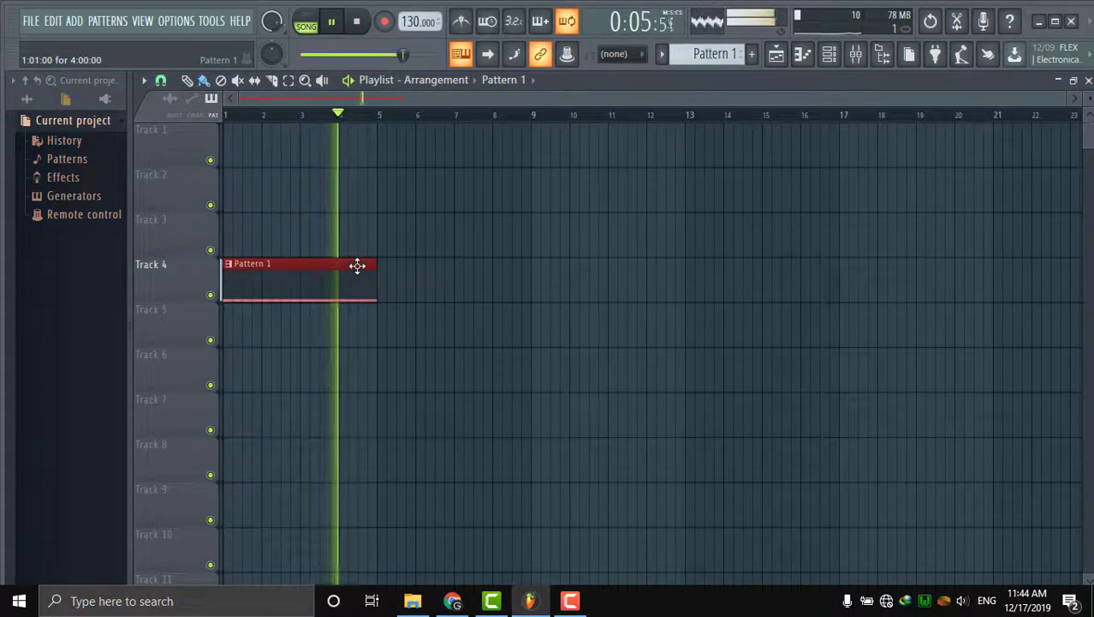
key("space")
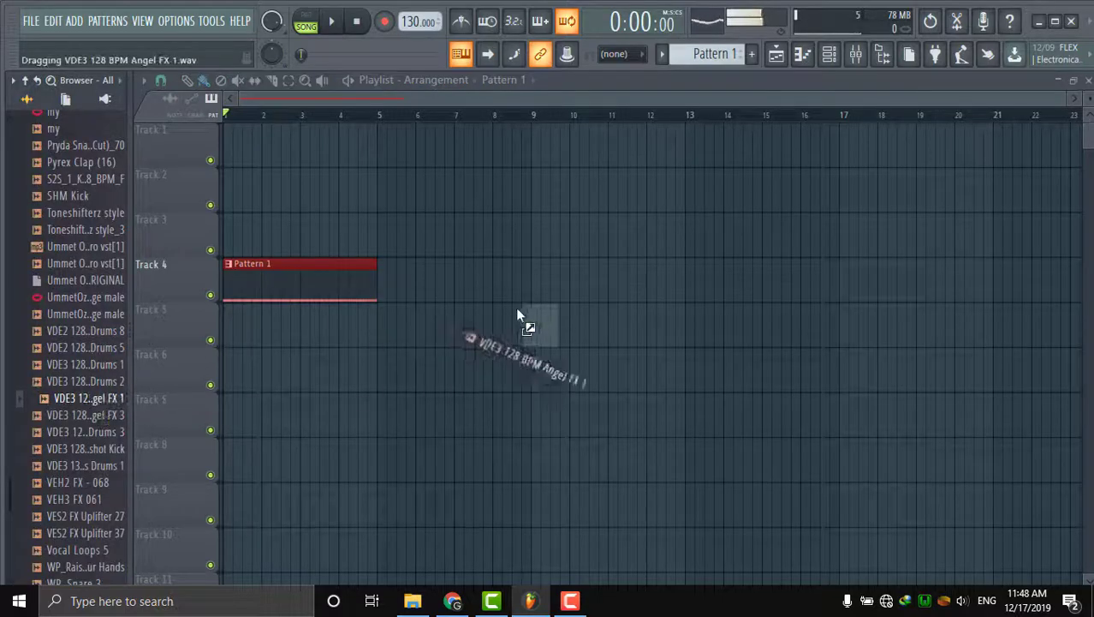
- Add the VDE3 128 BPM Angel FX 1 sample to Track 5 at bar 5 and play the arrangement
left_click_drag(516, 307, 377, 338)
left_click(326, 26)
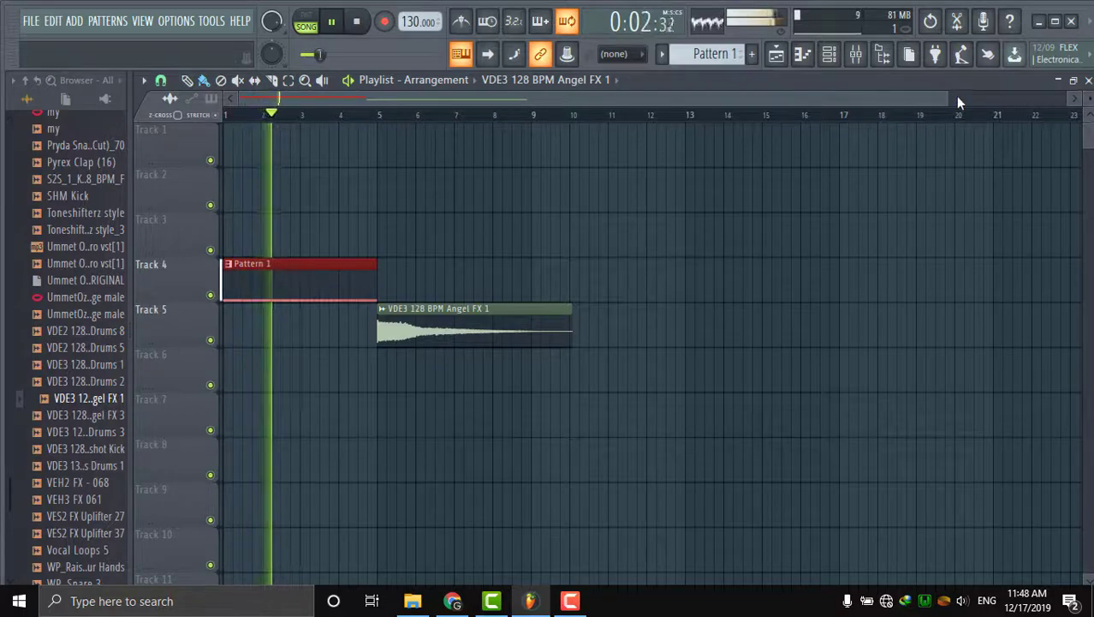
left_click_drag(942, 98, 647, 140)
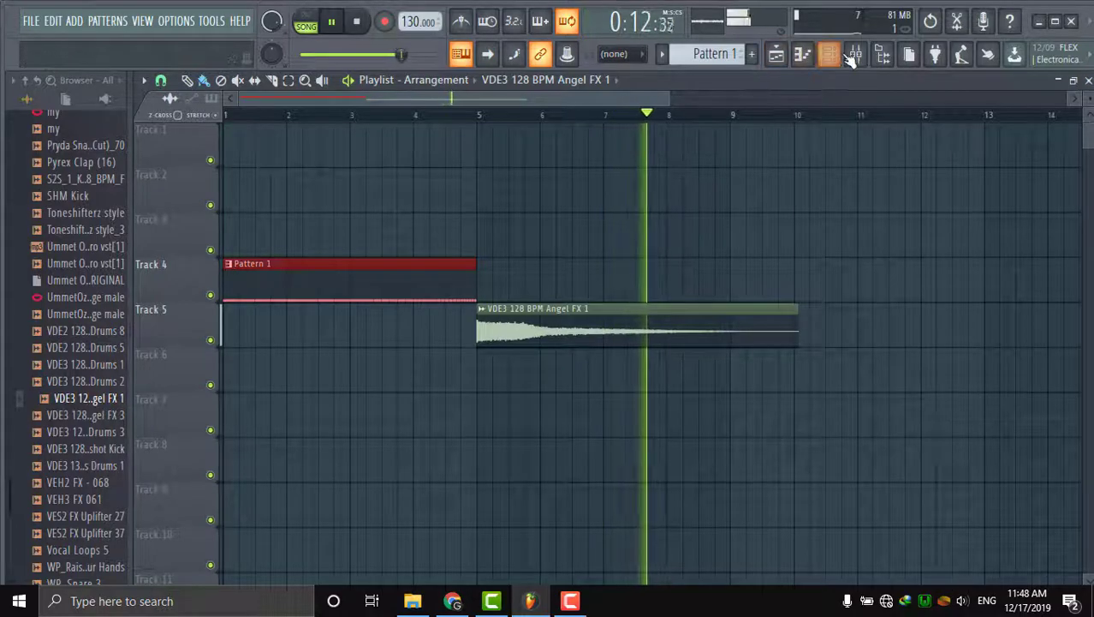
key("space")
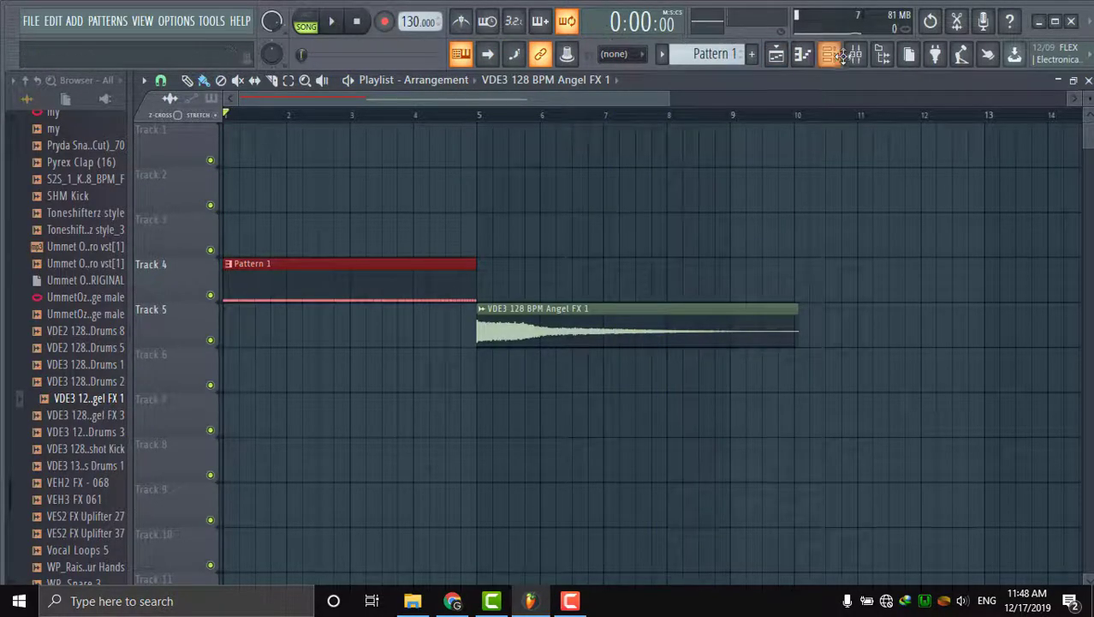
- Show all channels in the channel rack and route the LD Follow synth to mixer Insert 4
left_click(843, 54)
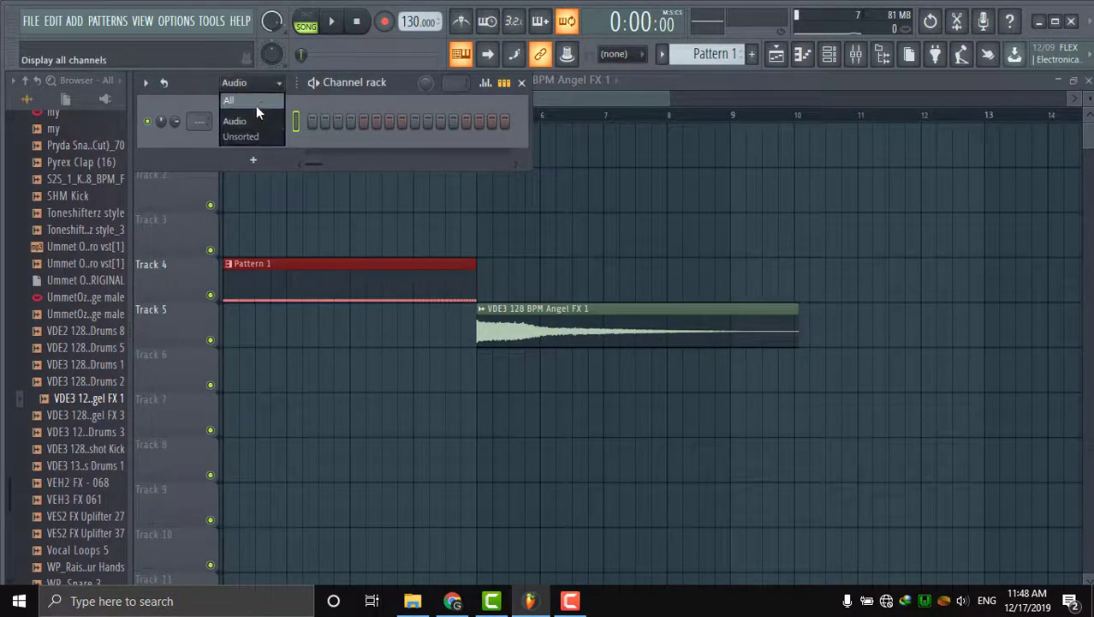
left_click(256, 104)
left_click(256, 217)
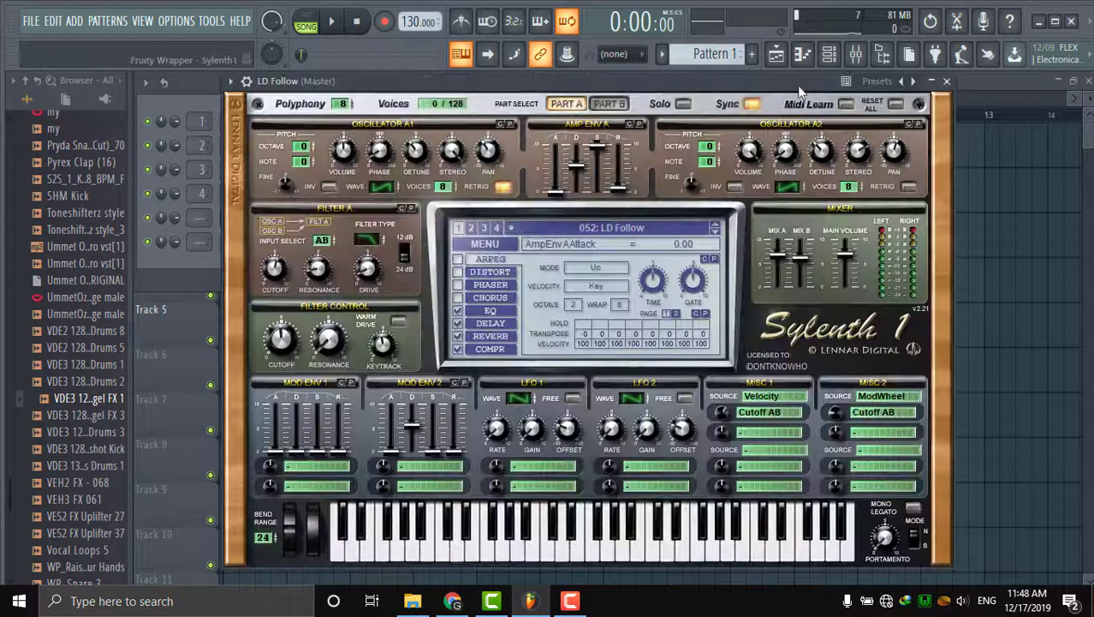
left_click(856, 54)
right_click(235, 175)
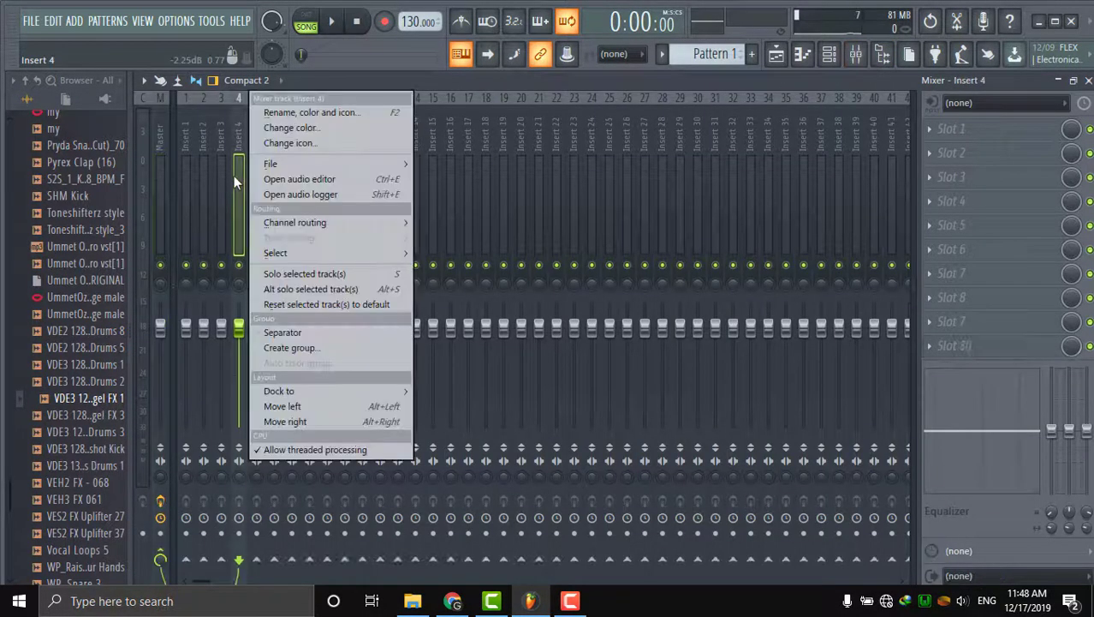
mouse_move(363, 221)
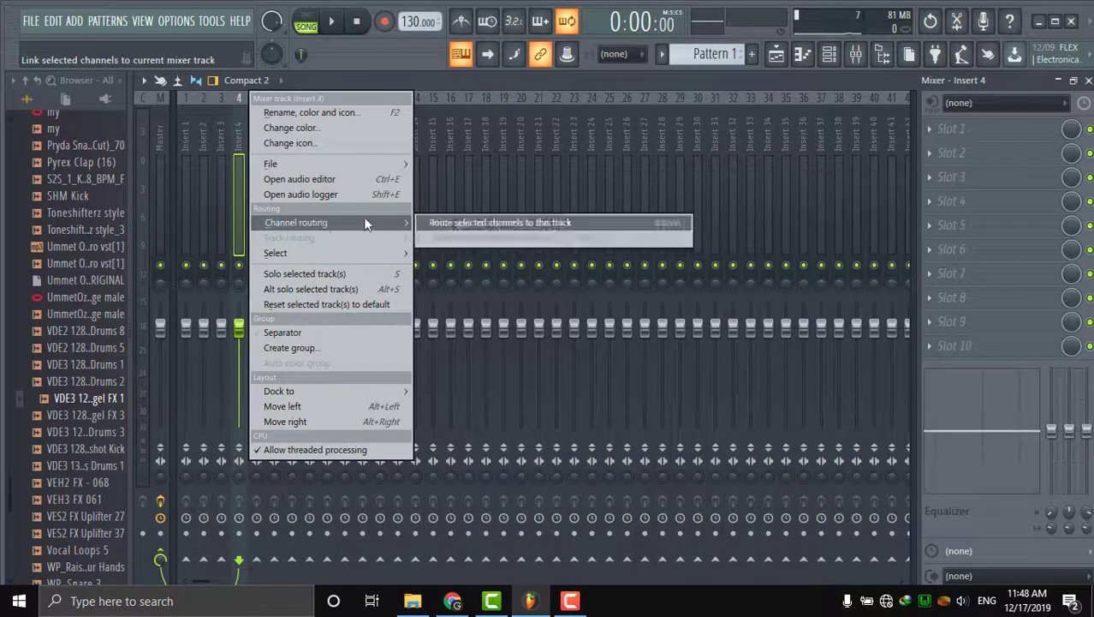
left_click(451, 223)
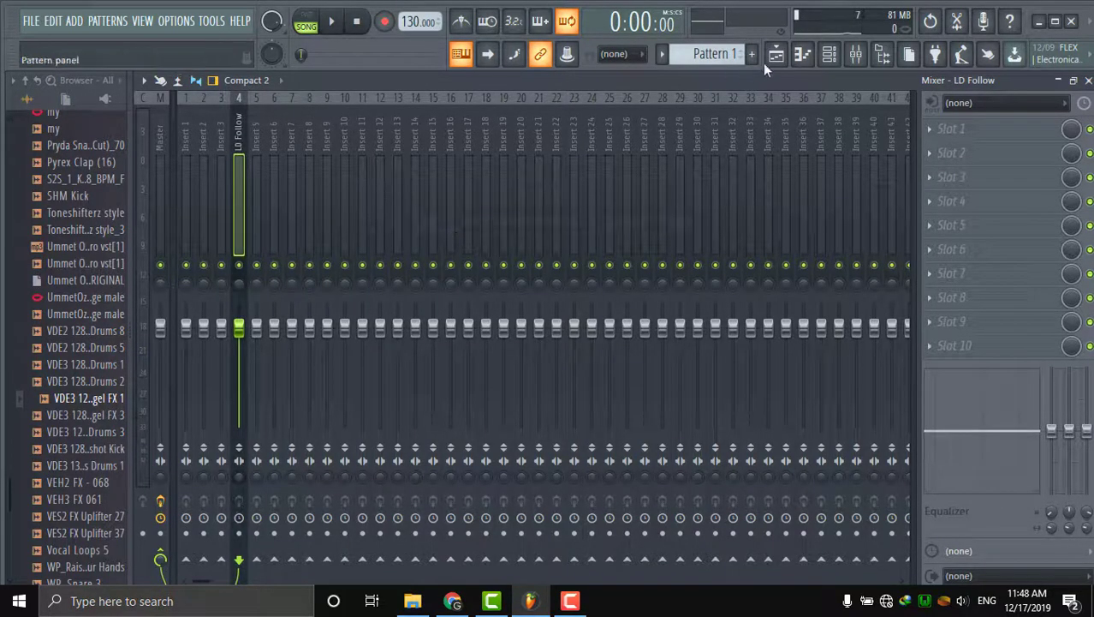
- Return to the LD Follow synth window and play the arrangement from the start
left_click(803, 54)
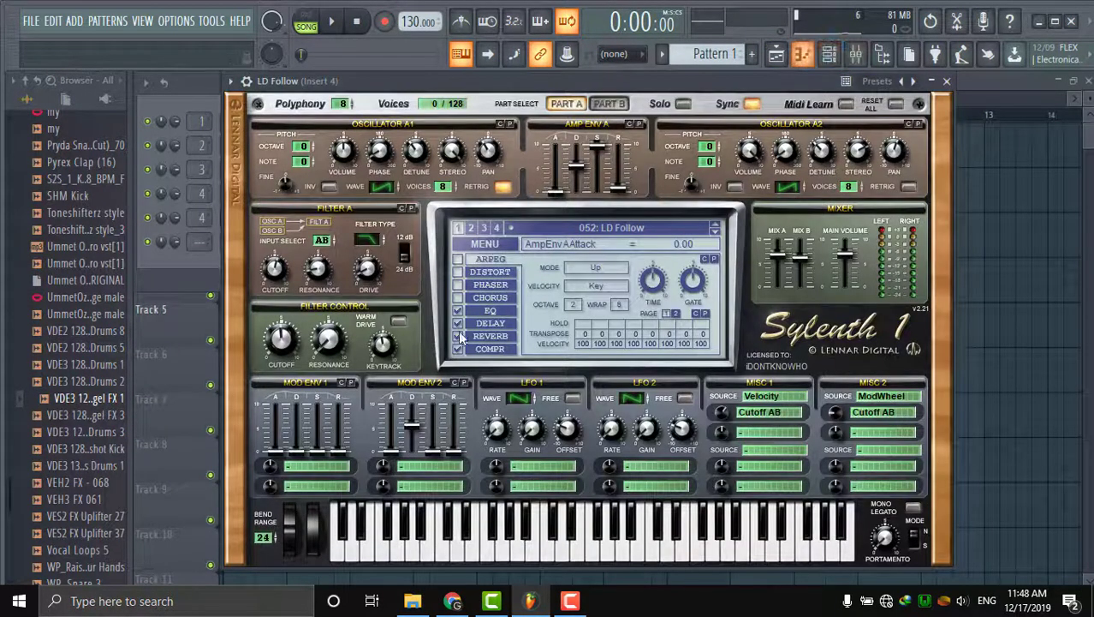
left_click(331, 22)
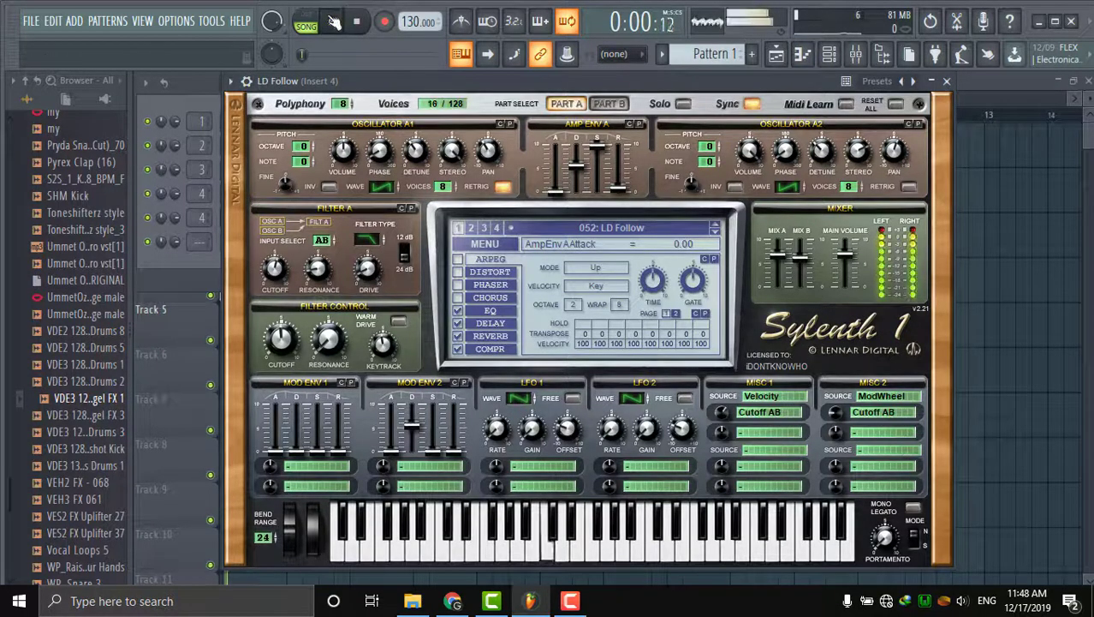
- Move Sylenth1's pitch bend wheel, create an automation clip for that last-tweaked parameter, and show the playlist
left_click_drag(292, 545, 299, 435)
left_click(216, 22)
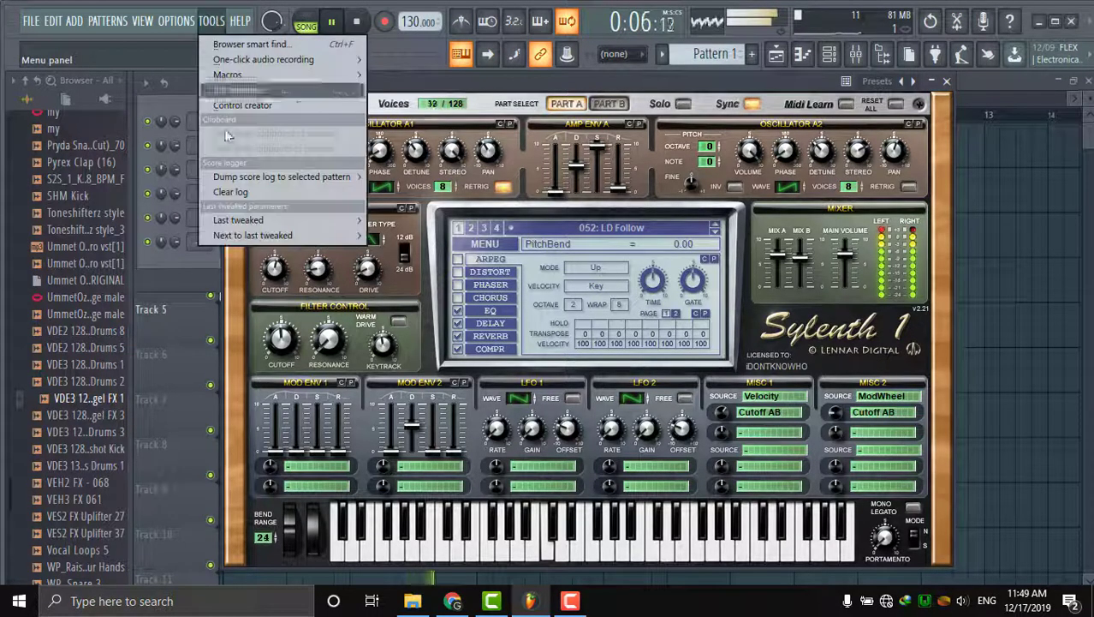
mouse_move(237, 219)
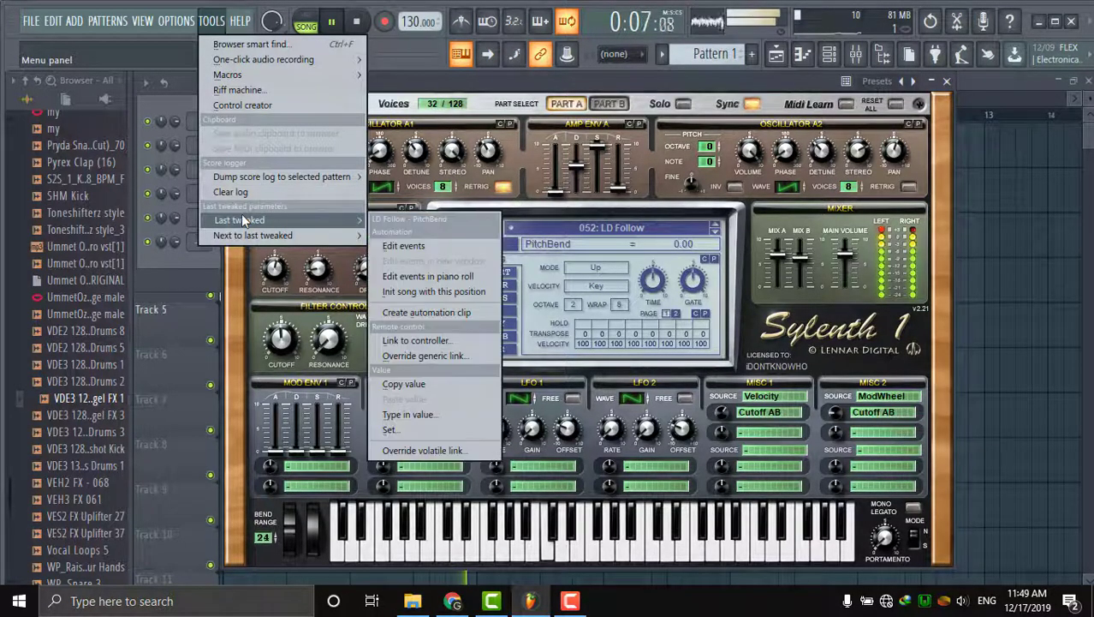
left_click(421, 310)
left_click(776, 54)
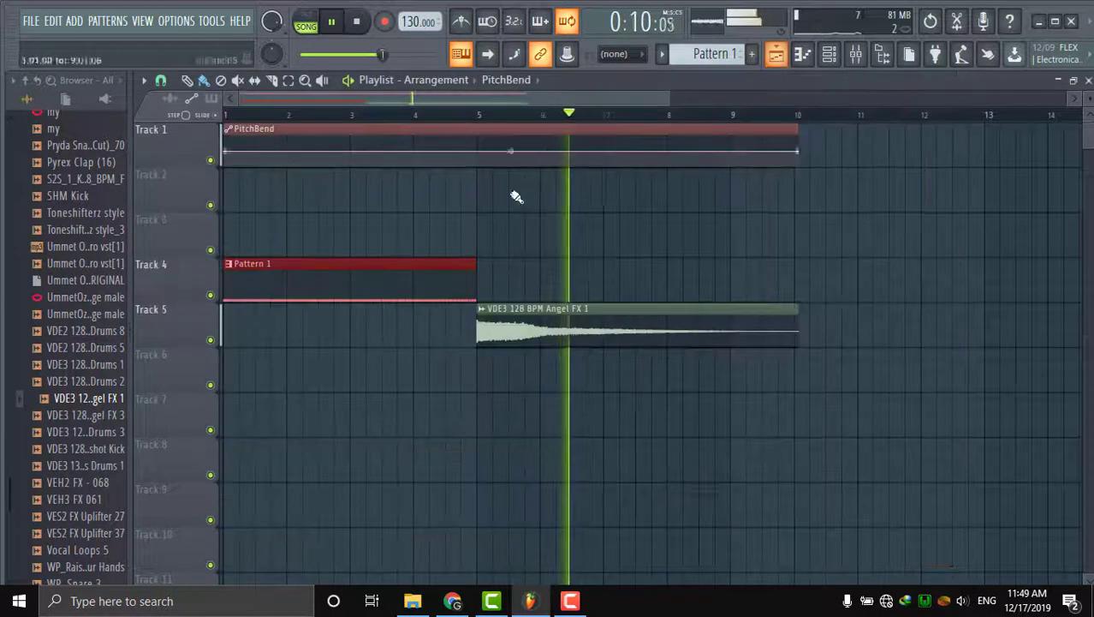
- Add a control point at bar 5 of the PitchBend automation, raise it to the top of the clip, and play the arrangement from the start
right_click(478, 151)
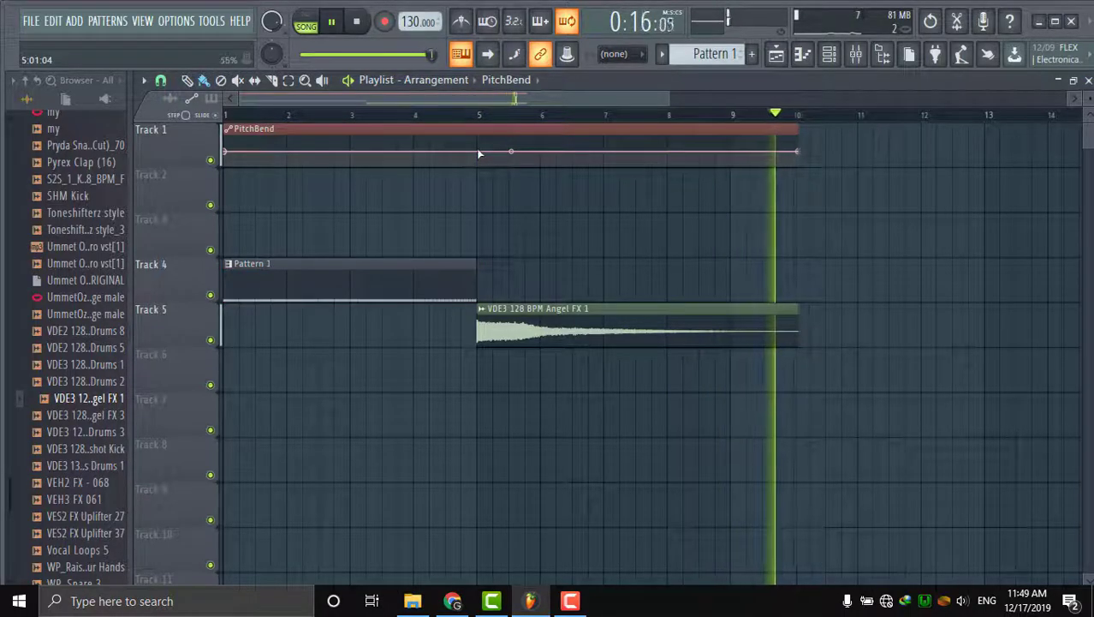
left_click_drag(479, 151, 481, 116)
key("space")
key("space")
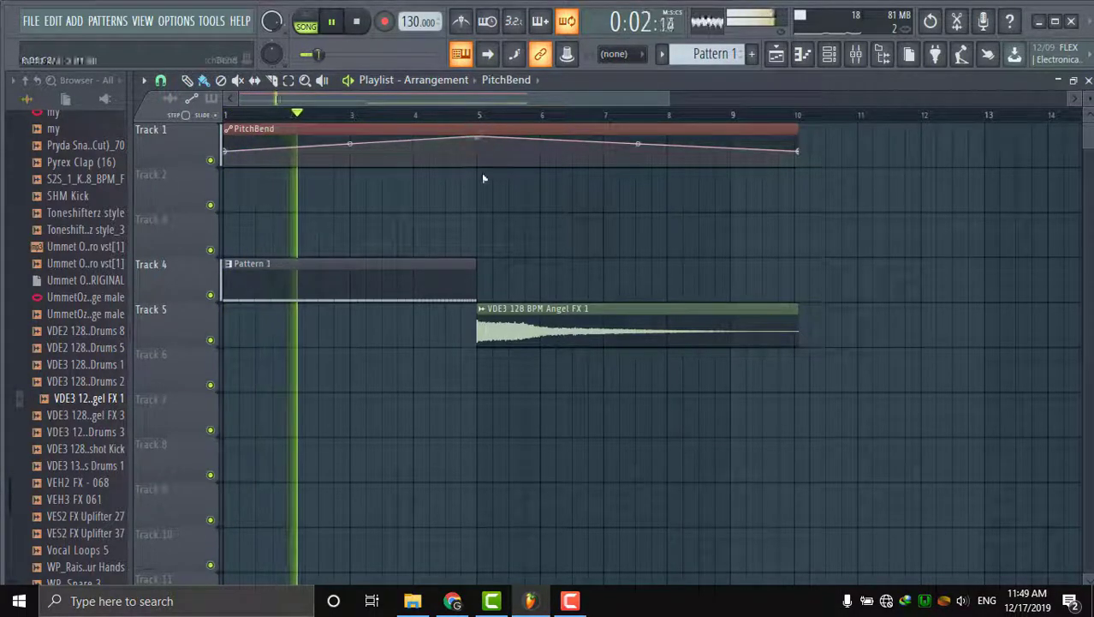
- Place a second Pattern 1 clip on Track 4 at bar 5 and play the arrangement from the start
left_click(485, 281)
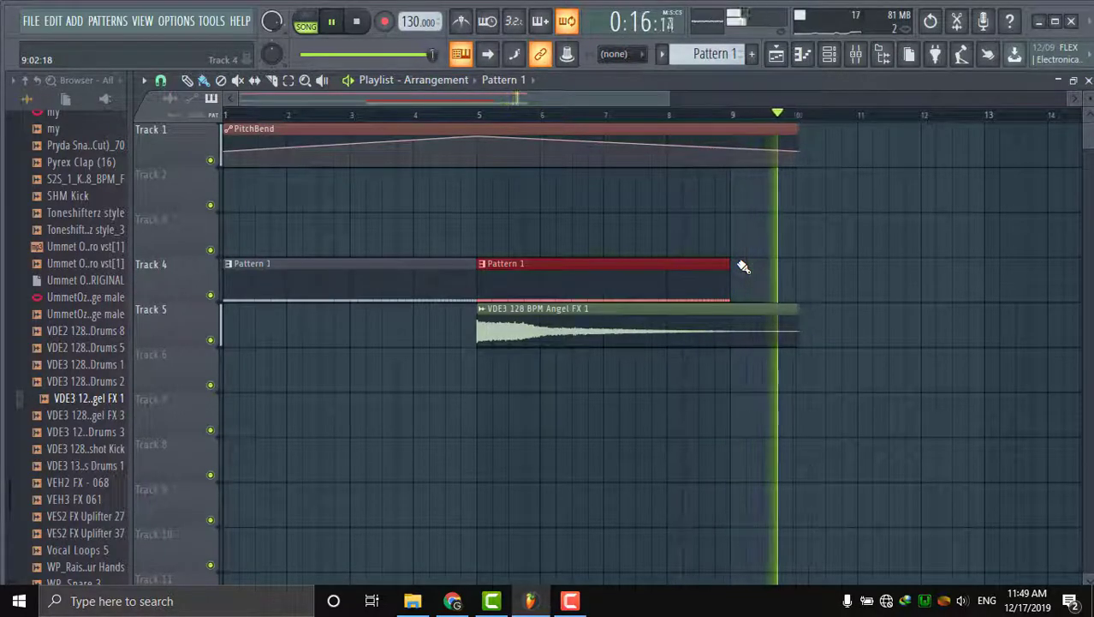
key("space")
key("space")
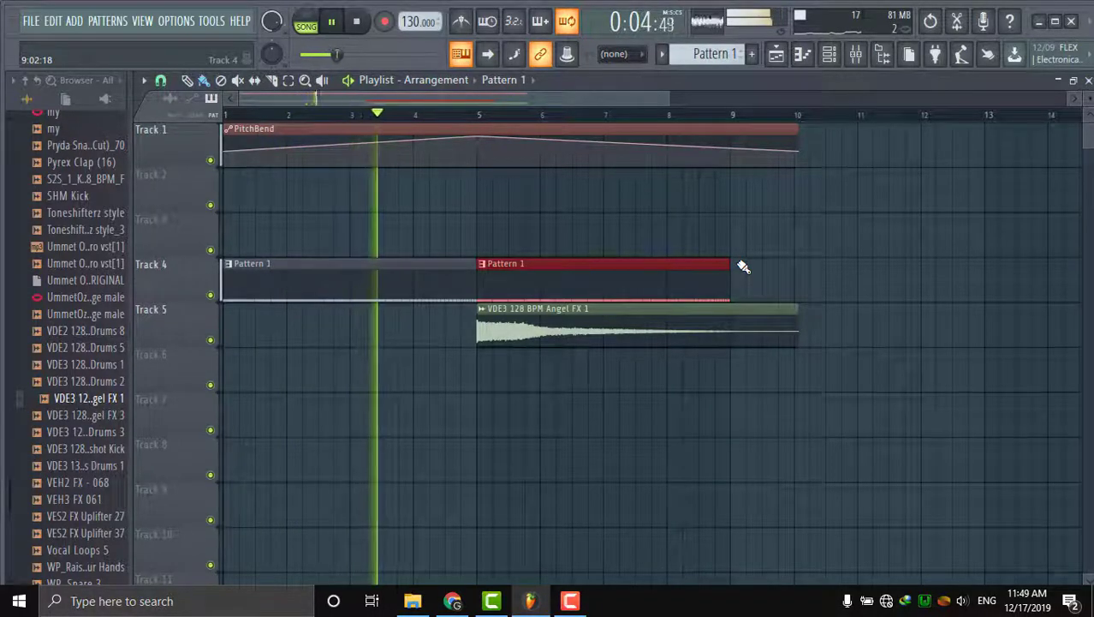
- Move the VDE3 128 BPM Angel FX 1 clip to bar 9 on Track 5 and shorten the PitchBend clip to just before bar 9
left_click_drag(521, 330, 777, 317)
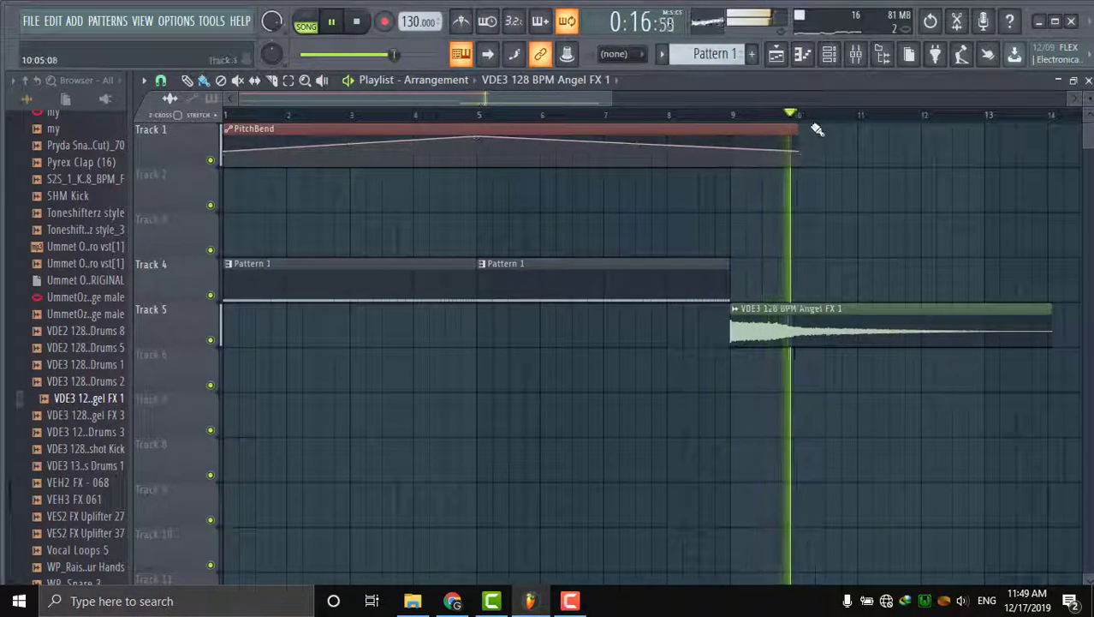
left_click_drag(795, 129, 720, 129)
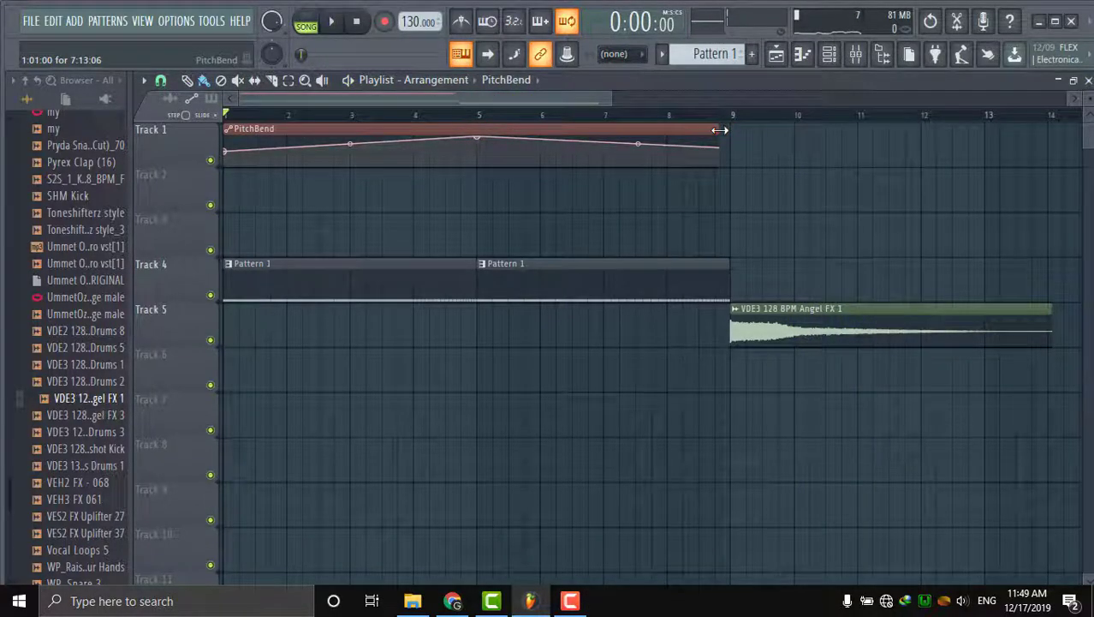